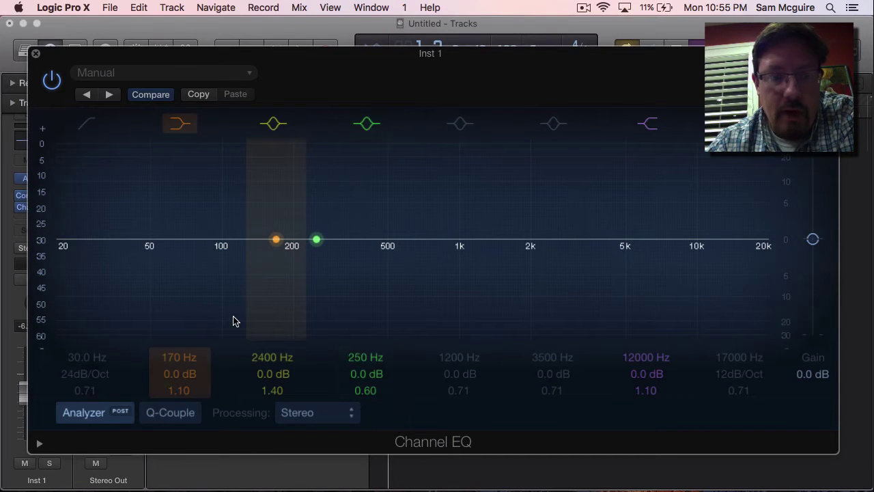
Toggle the spectrum analyzer off and back on, then reveal the extended analyzer settings
left_click(99, 414)
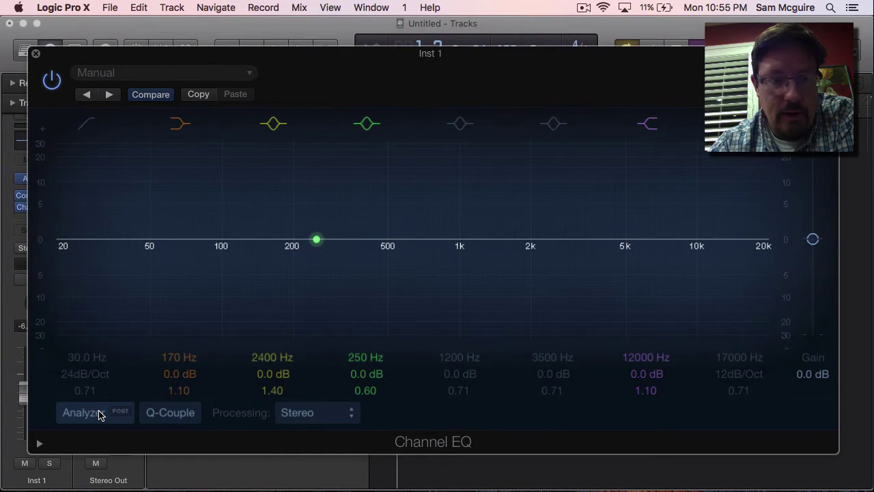
left_click(82, 413)
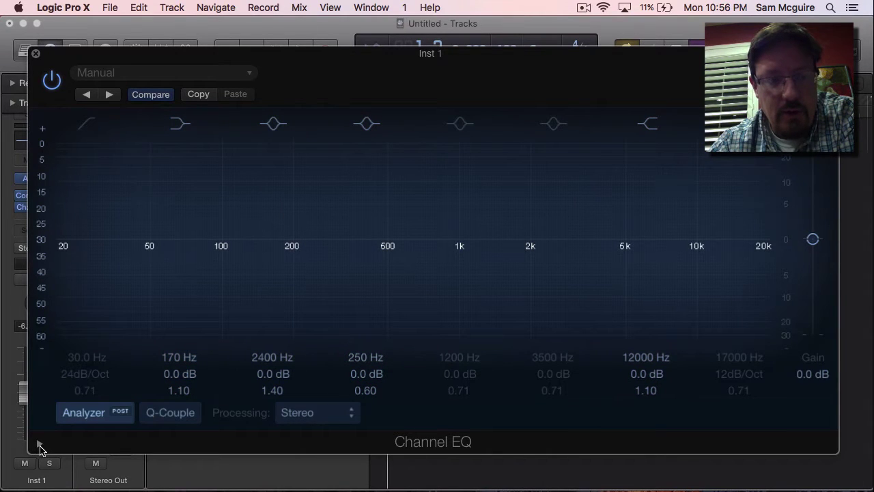
left_click(38, 445)
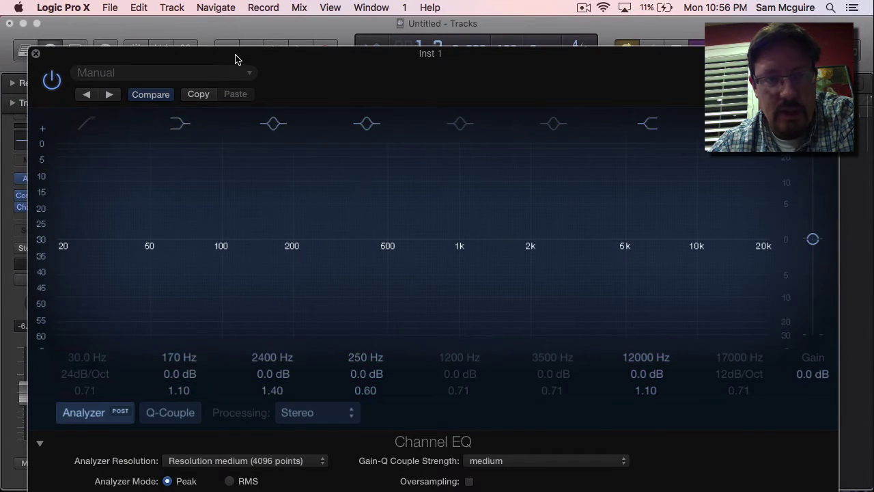
Move the Channel EQ window higher, shrink it, and nudge it slightly right
left_click_drag(234, 58, 239, 30)
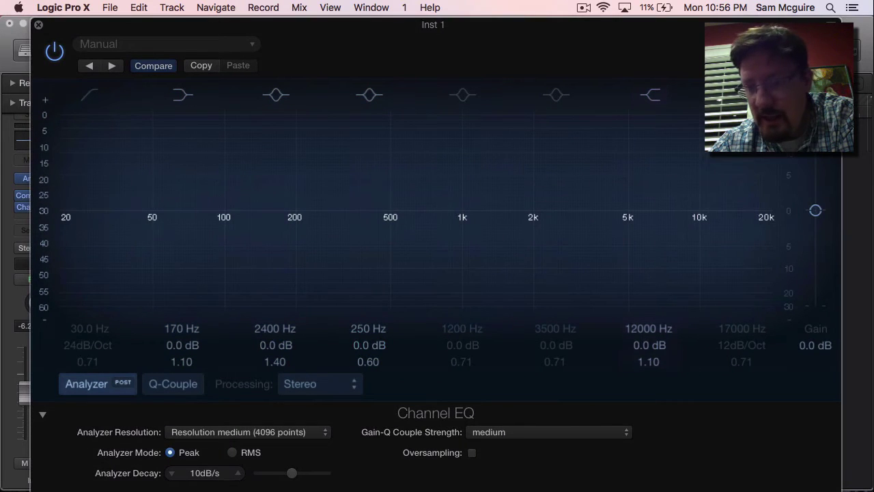
left_click_drag(841, 491, 784, 474)
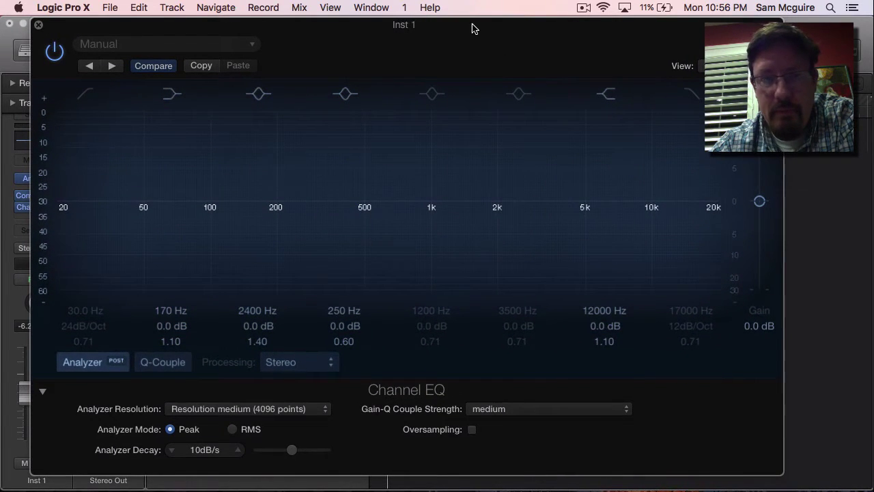
left_click_drag(472, 26, 511, 33)
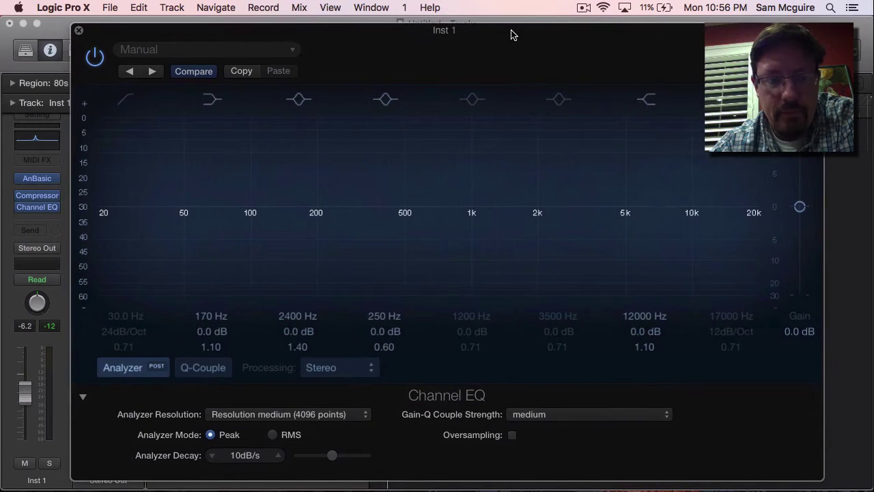
Switch the analyzer resolution to low, then settle on high (8192 points)
left_click(274, 415)
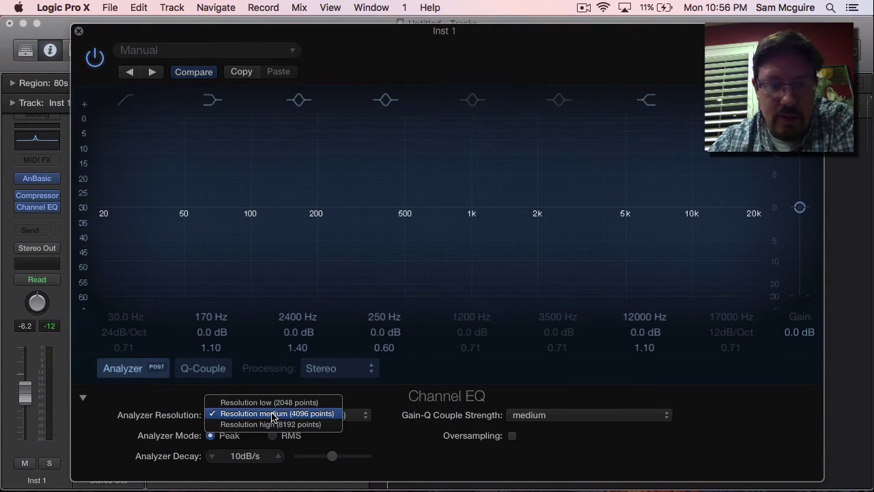
left_click(273, 402)
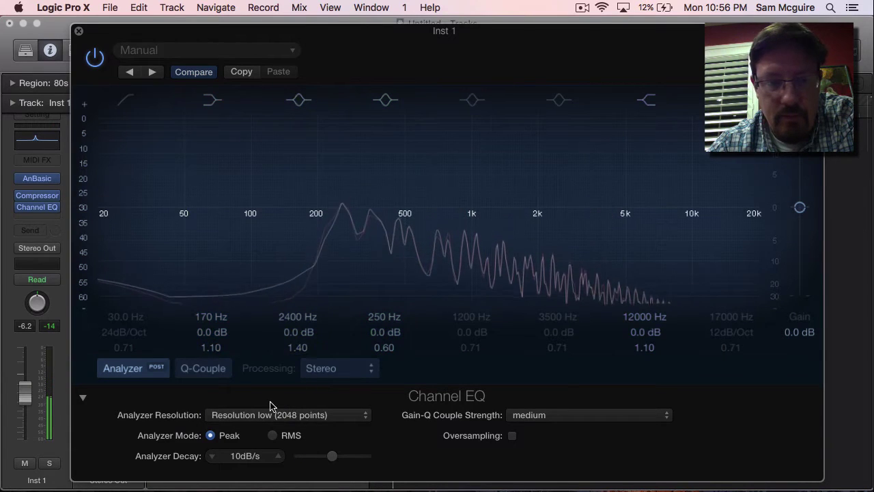
left_click(266, 414)
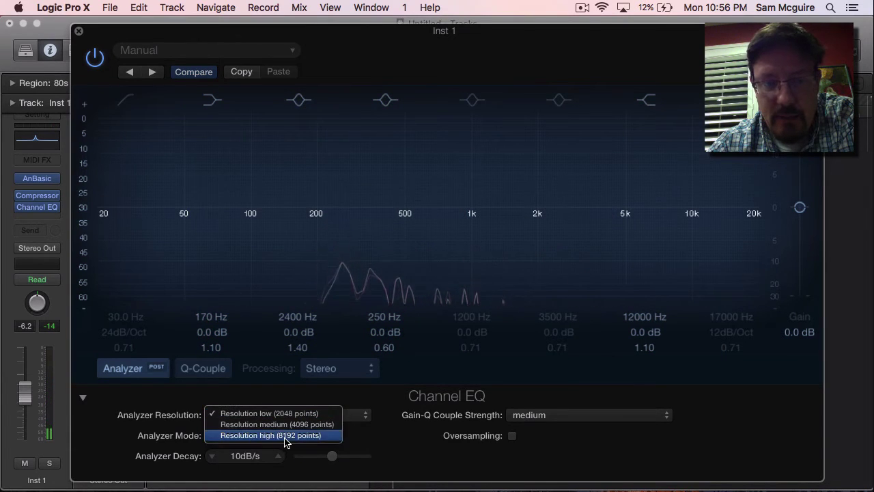
left_click(285, 436)
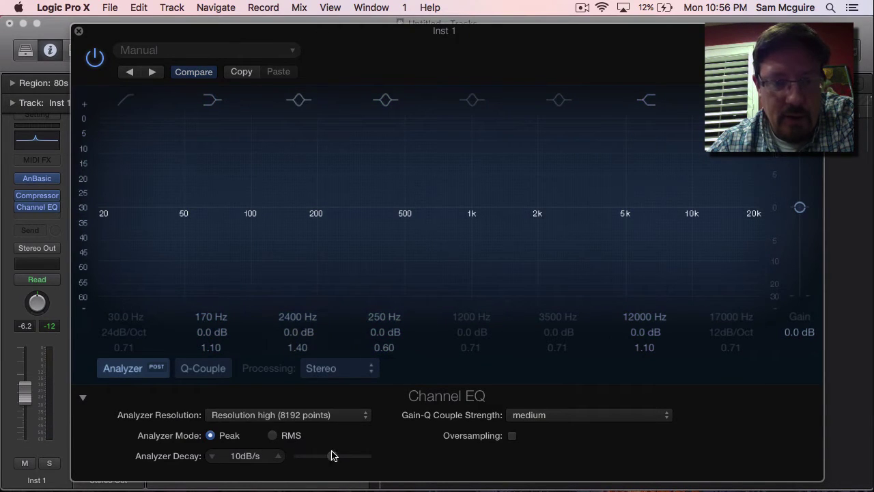
Sweep the Analyzer Decay slider up, down to 1dB/s, and back to 30dB/s
left_click_drag(333, 458, 393, 465)
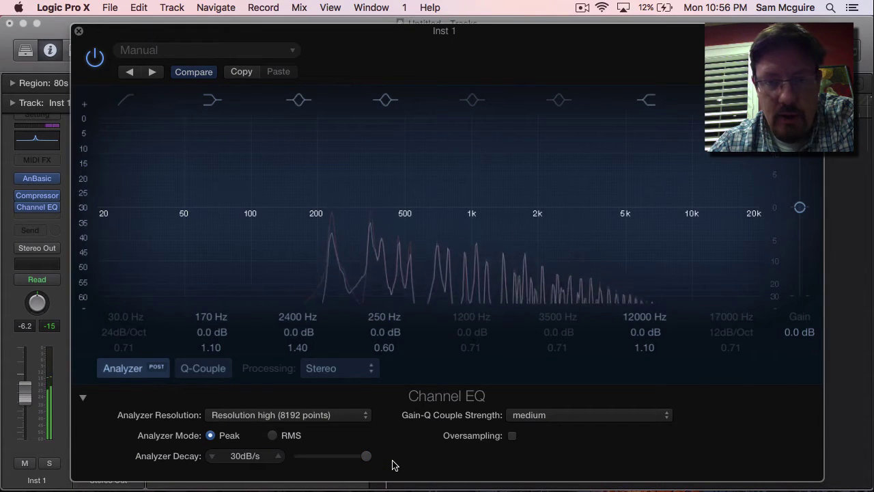
left_click_drag(365, 458, 301, 456)
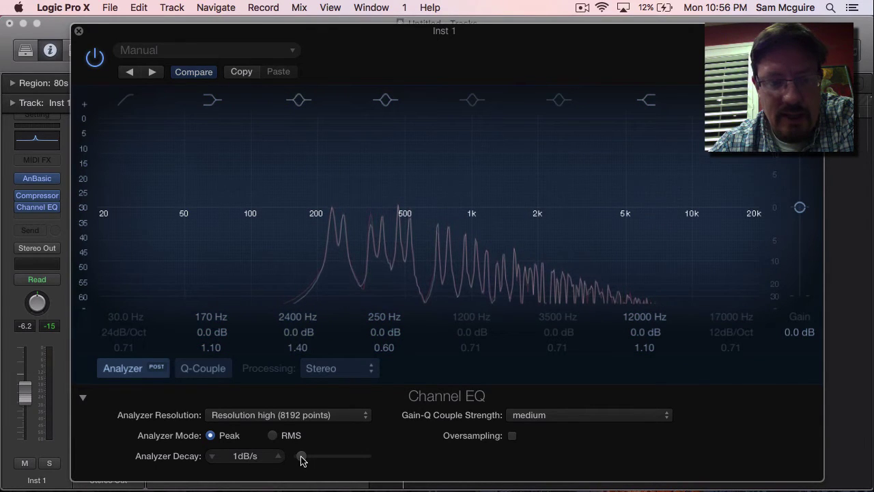
left_click_drag(302, 459, 382, 461)
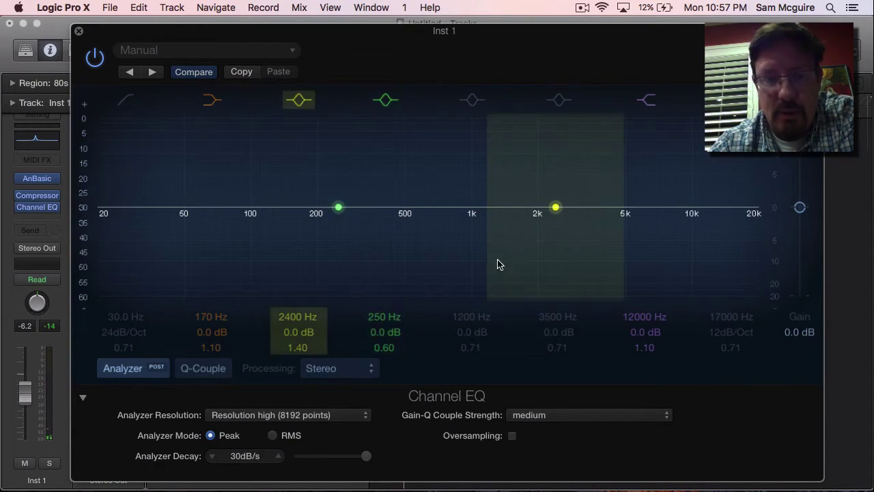
left_click(273, 436)
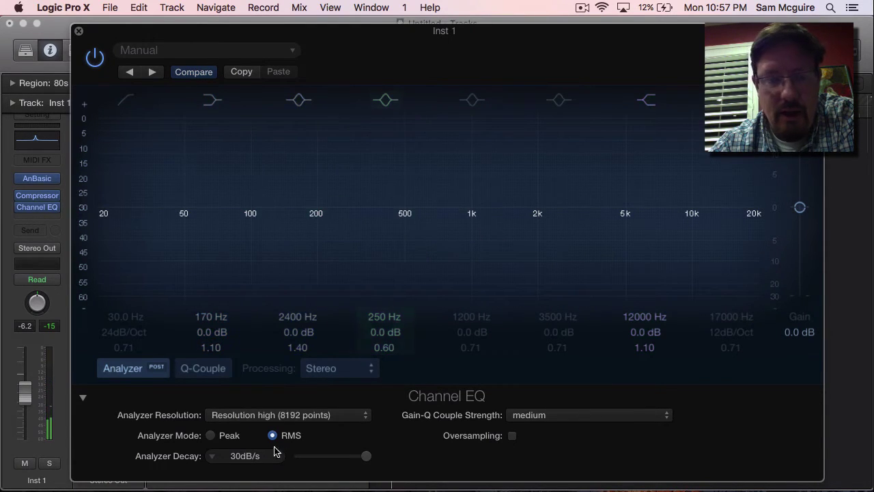
left_click(211, 436)
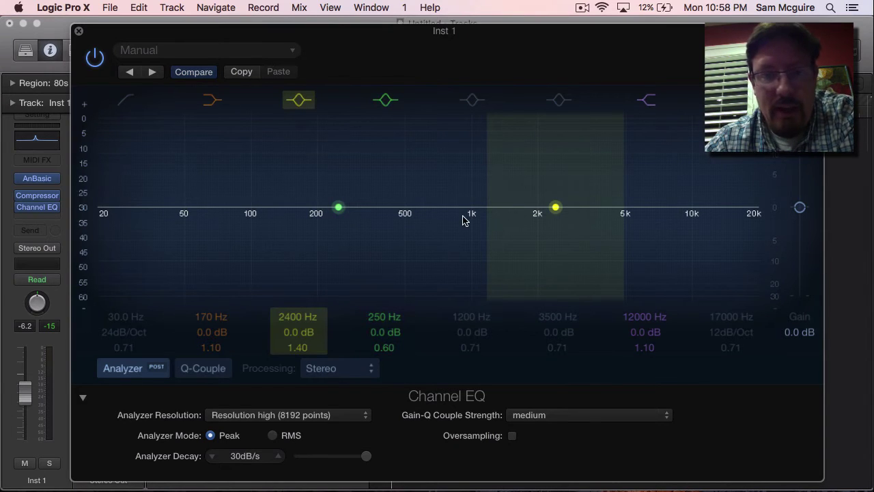
left_click(122, 365)
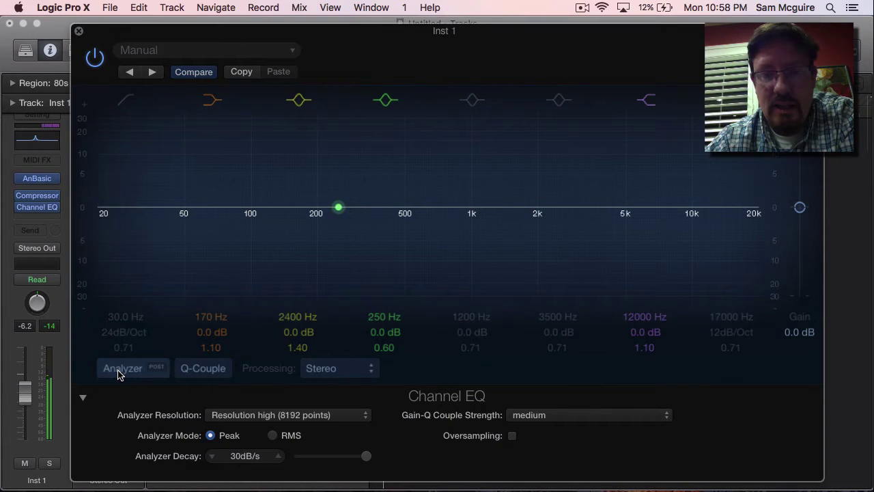
left_click(118, 373)
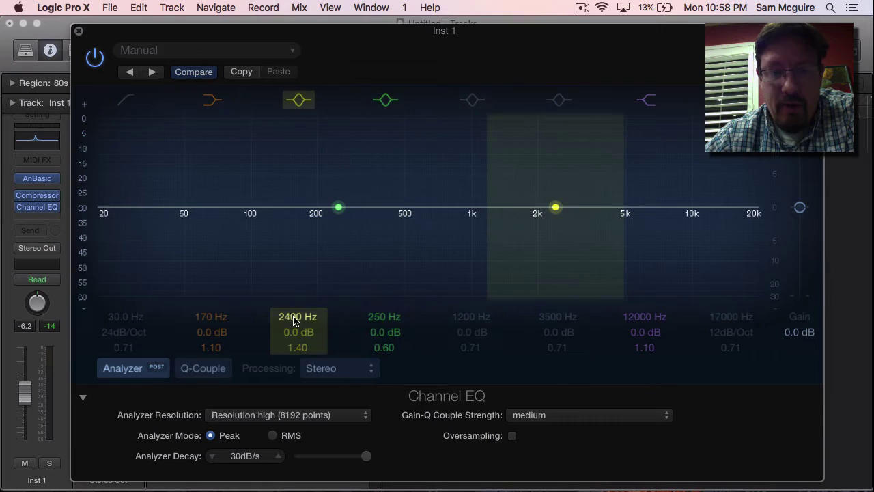
Move the 2400 Hz band down to 1700 Hz and boost it +6.5 dB at Q 5.00
mouse_move(295, 321)
left_mouse_down()
mouse_move(295, 304)
mouse_move(298, 369)
mouse_move(299, 314)
mouse_move(298, 358)
mouse_move(298, 325)
left_mouse_up()
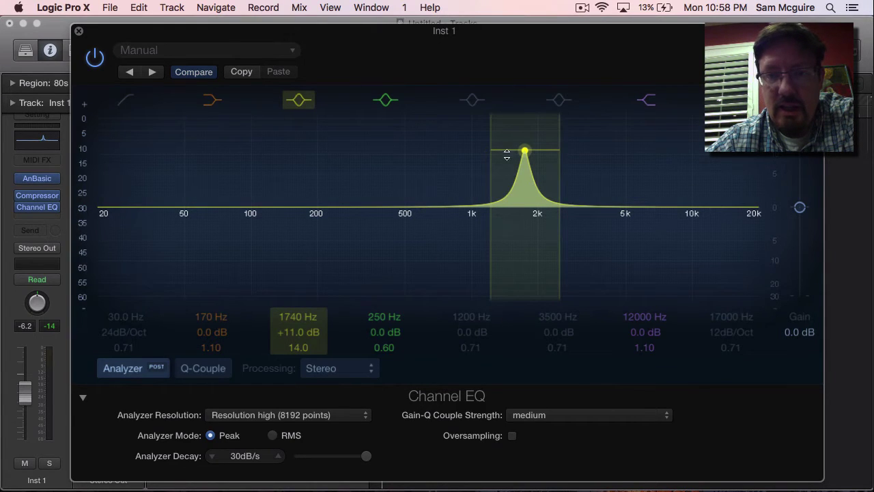
mouse_move(507, 155)
left_mouse_down()
mouse_move(511, 189)
mouse_move(509, 154)
mouse_move(503, 171)
mouse_move(473, 176)
mouse_move(506, 178)
mouse_move(491, 181)
mouse_move(489, 137)
mouse_move(502, 137)
mouse_move(511, 191)
mouse_move(488, 203)
mouse_move(492, 242)
mouse_move(414, 147)
mouse_move(474, 157)
mouse_move(499, 146)
mouse_move(445, 164)
mouse_move(541, 280)
mouse_move(534, 147)
mouse_move(459, 152)
mouse_move(512, 234)
mouse_move(524, 144)
mouse_move(506, 136)
mouse_move(505, 157)
left_mouse_up()
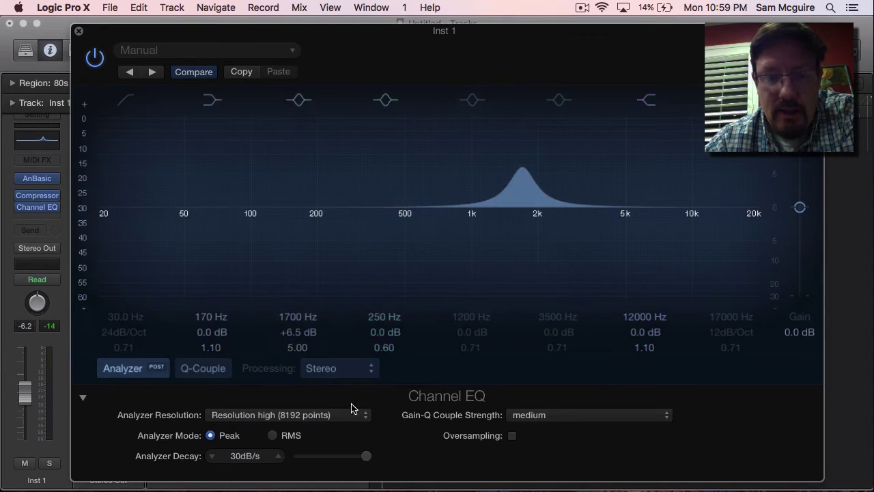
Enable Q-Couple and rework the 1700 Hz band to +4.5 dB, widening Q to 3.10
left_click(204, 366)
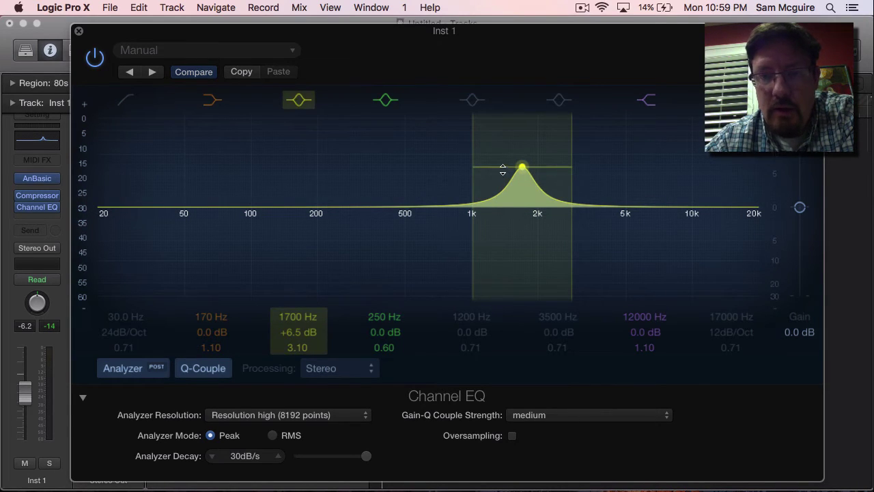
mouse_move(288, 336)
left_mouse_down()
mouse_move(288, 366)
mouse_move(288, 337)
left_mouse_up()
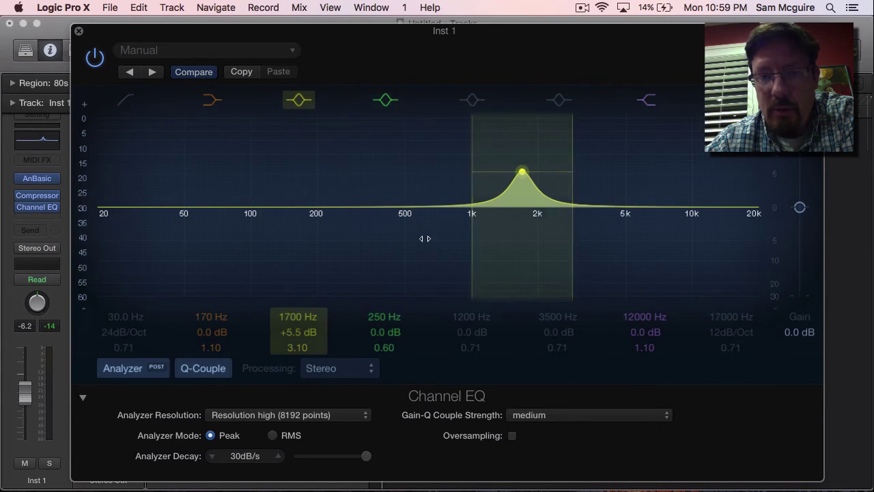
mouse_move(289, 336)
left_mouse_down()
mouse_move(289, 311)
mouse_move(289, 368)
mouse_move(289, 311)
mouse_move(289, 364)
mouse_move(289, 317)
mouse_move(289, 337)
left_mouse_up()
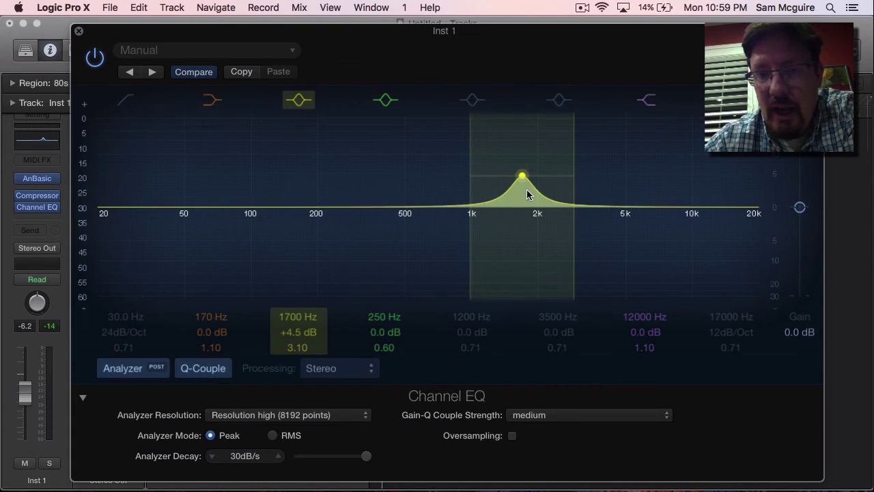
Toggle Q-Couple off and on while sweeping 1700 Hz gain and Q, ending at +23.0 dB, Q 1.40
left_click(213, 374)
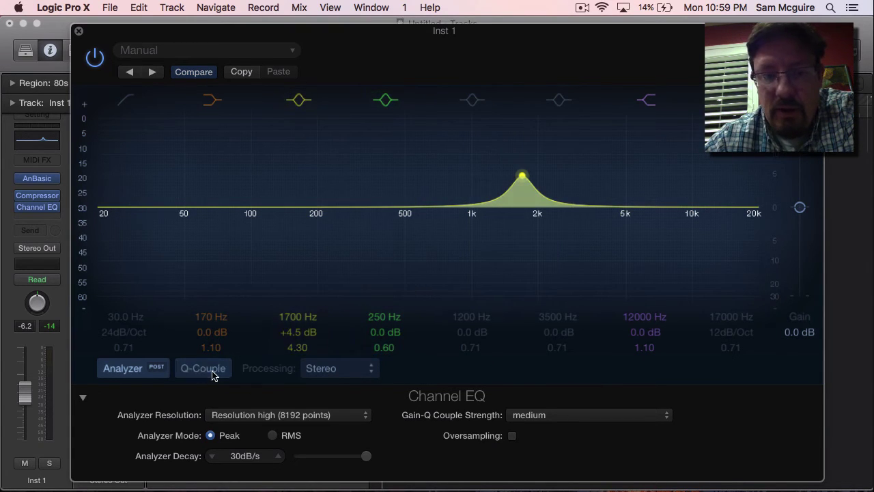
left_click_drag(291, 332, 291, 305)
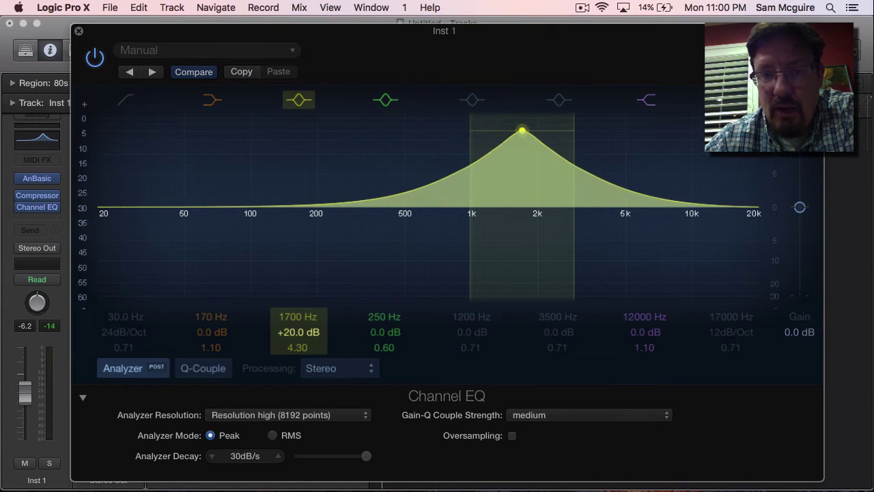
left_click(214, 370)
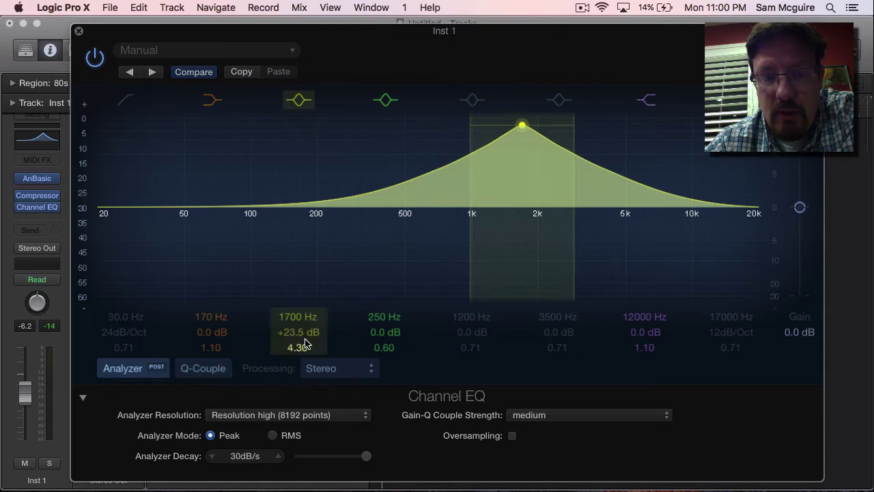
left_click(197, 370)
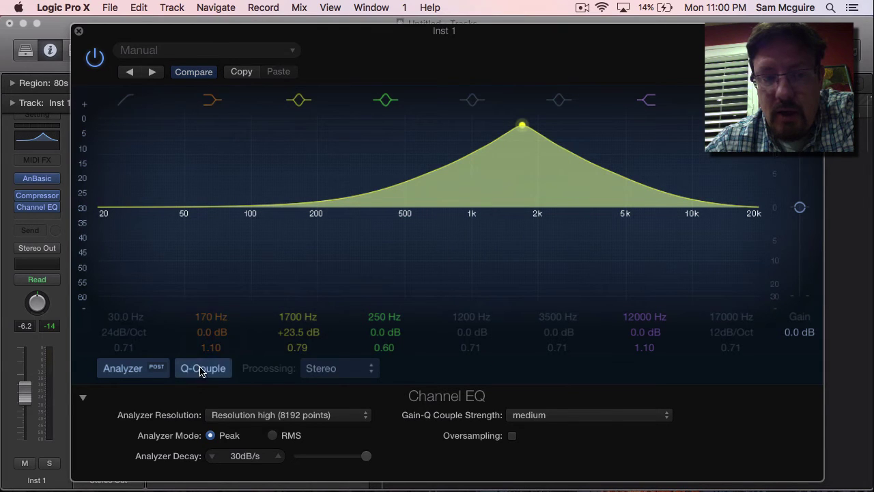
left_click_drag(297, 352, 298, 304)
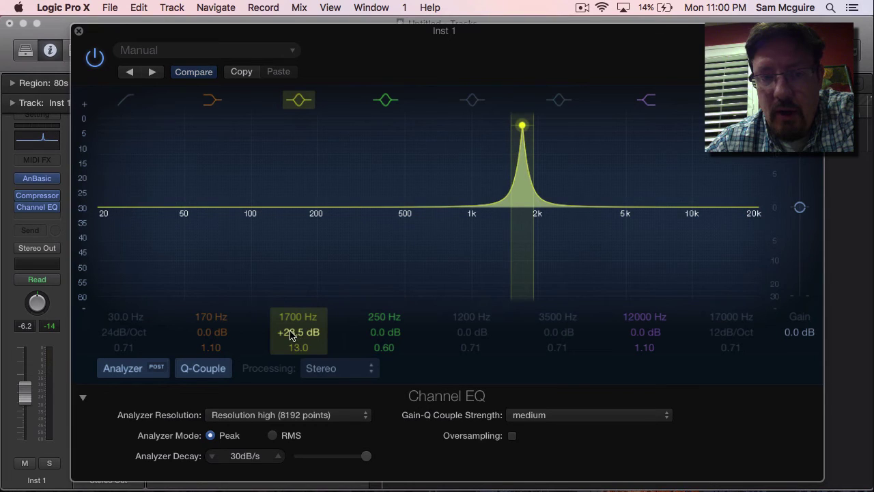
mouse_move(292, 334)
left_mouse_down()
mouse_move(292, 379)
mouse_move(292, 328)
mouse_move(298, 376)
left_mouse_up()
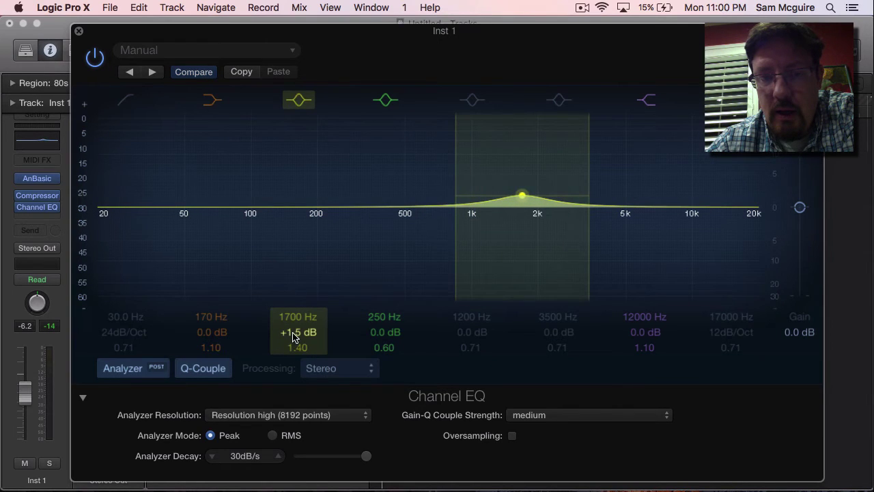
mouse_move(294, 337)
left_mouse_down()
mouse_move(294, 313)
mouse_move(294, 360)
mouse_move(294, 316)
mouse_move(293, 336)
left_mouse_up()
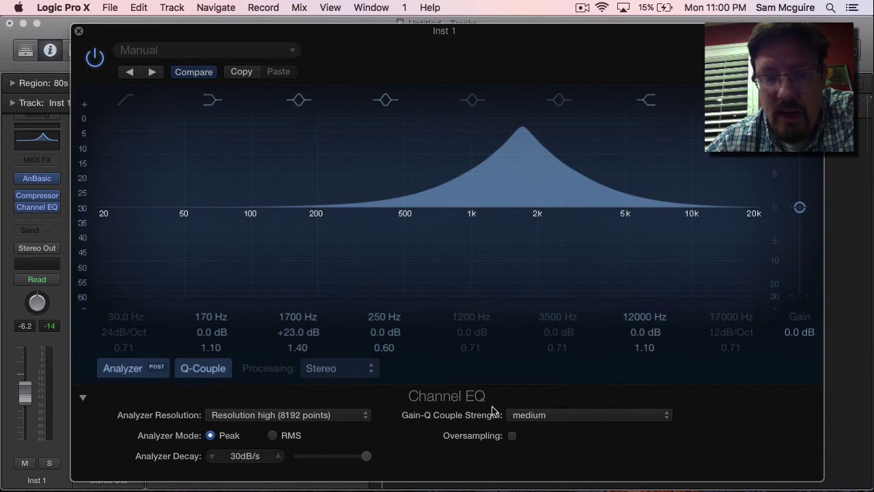
Set Gain-Q Couple Strength to strong and pull the 1700 Hz band to a -2.0 dB cut
left_click(538, 419)
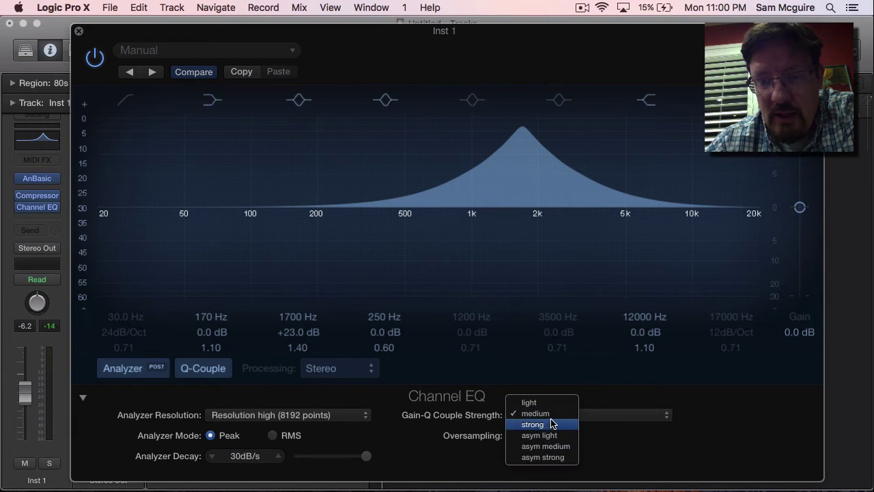
left_click(552, 424)
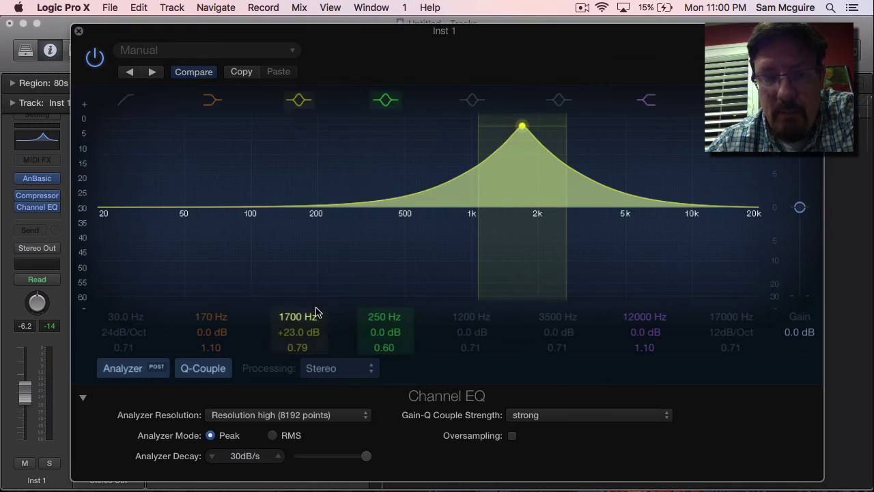
mouse_move(299, 332)
left_mouse_down()
mouse_move(299, 389)
mouse_move(296, 287)
mouse_move(297, 353)
mouse_move(296, 291)
mouse_move(296, 324)
left_mouse_up()
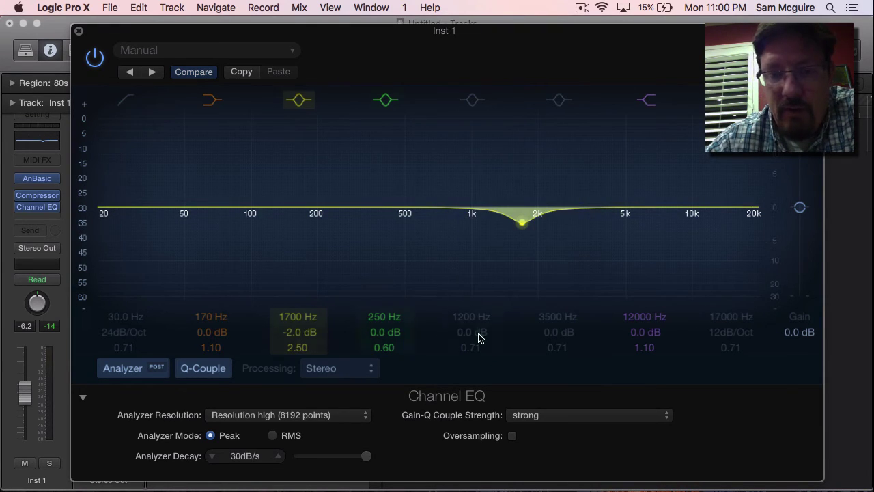
Choose asym medium coupling strength and raise the 1700 Hz band to +24.0 dB at Q 3.20
left_click(551, 414)
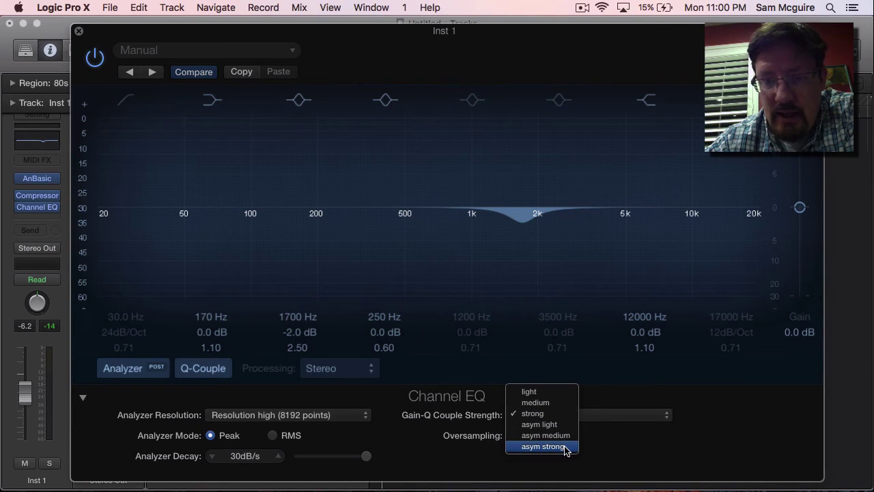
left_click(560, 441)
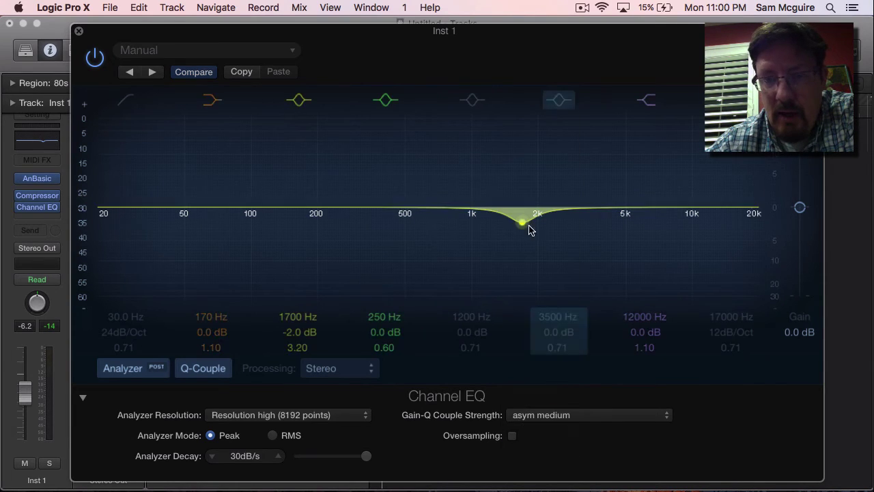
left_click_drag(294, 337, 294, 288)
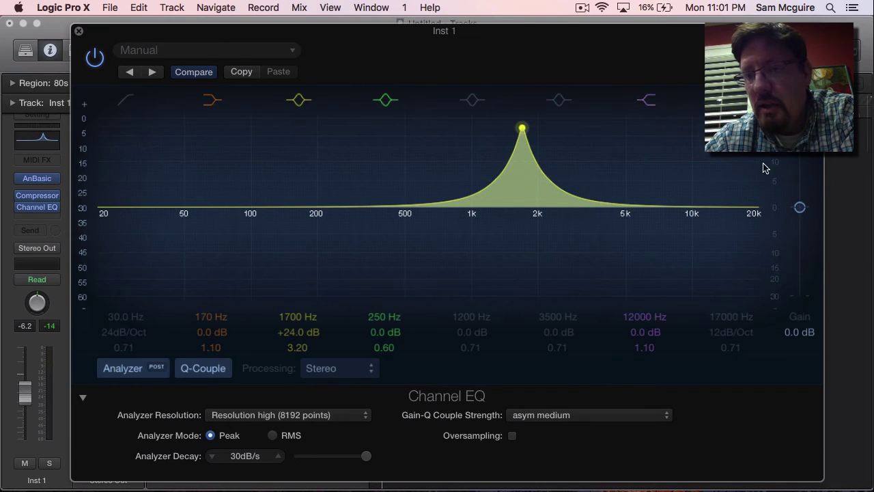
Rescale the graph's right-hand dB scale several times so the 1700 Hz peak displays larger
mouse_move(775, 273)
left_mouse_down()
mouse_move(776, 307)
mouse_move(774, 246)
mouse_move(768, 335)
mouse_move(774, 263)
mouse_move(762, 217)
mouse_move(774, 260)
left_mouse_up()
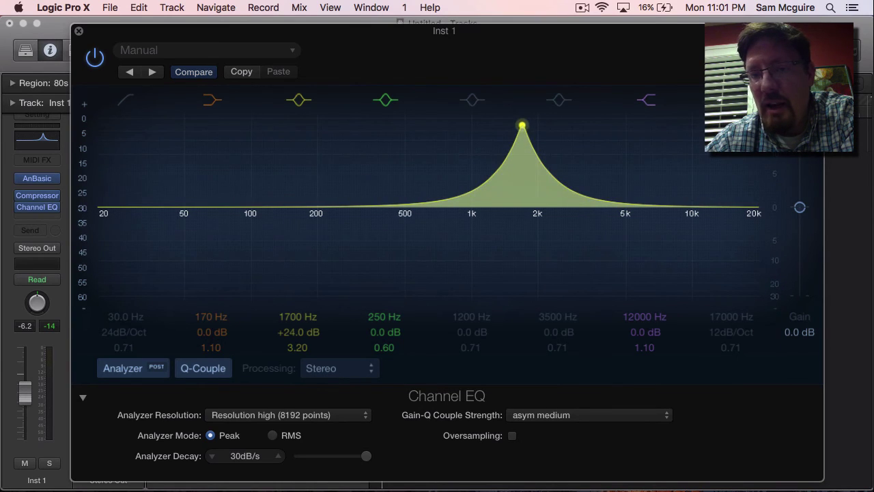
left_click_drag(775, 198, 775, 263)
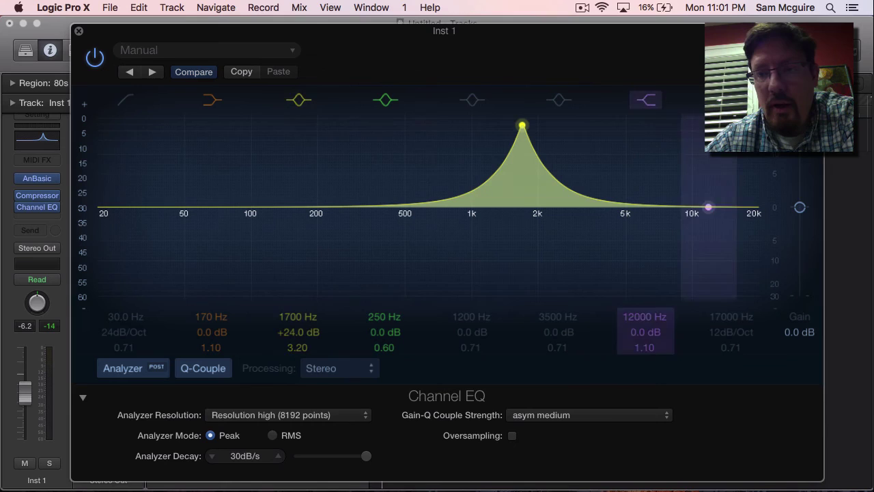
left_click_drag(777, 205, 775, 287)
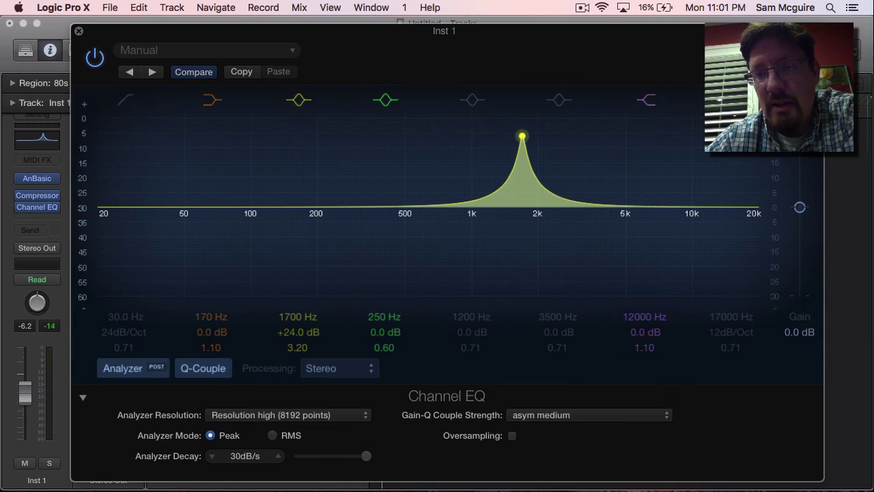
left_click_drag(776, 198, 774, 283)
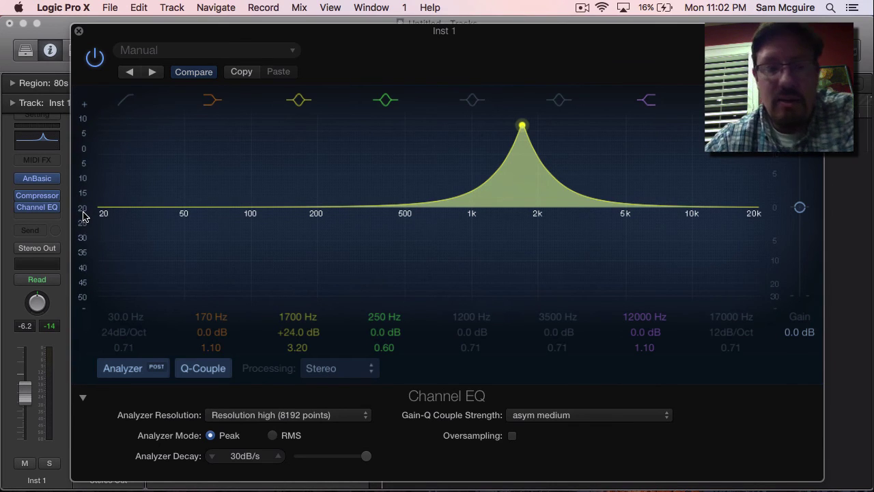
Start playback, set the analyzer scale to 40–100 dB, and move the EQ window right
key("space")
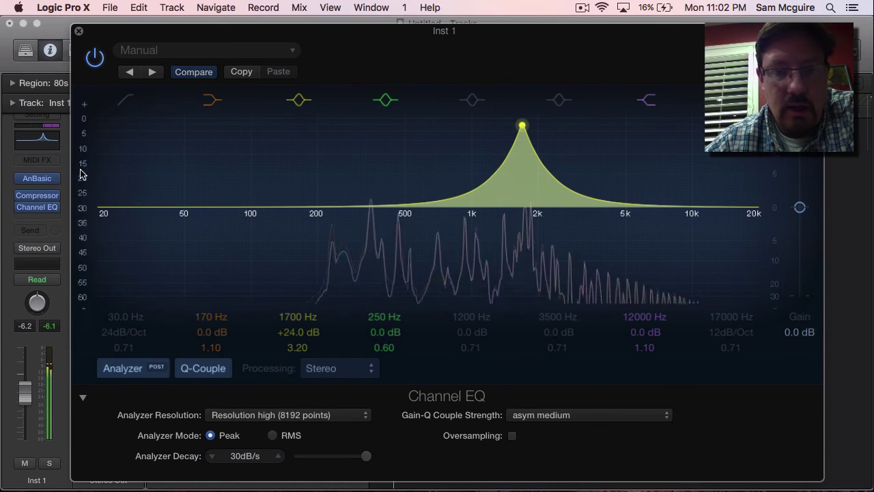
left_click_drag(81, 174, 78, 302)
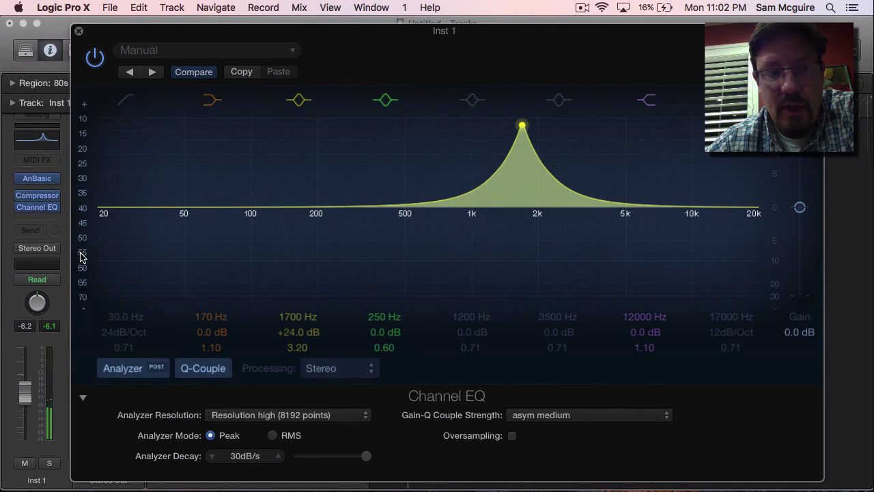
left_click_drag(80, 250, 74, 129)
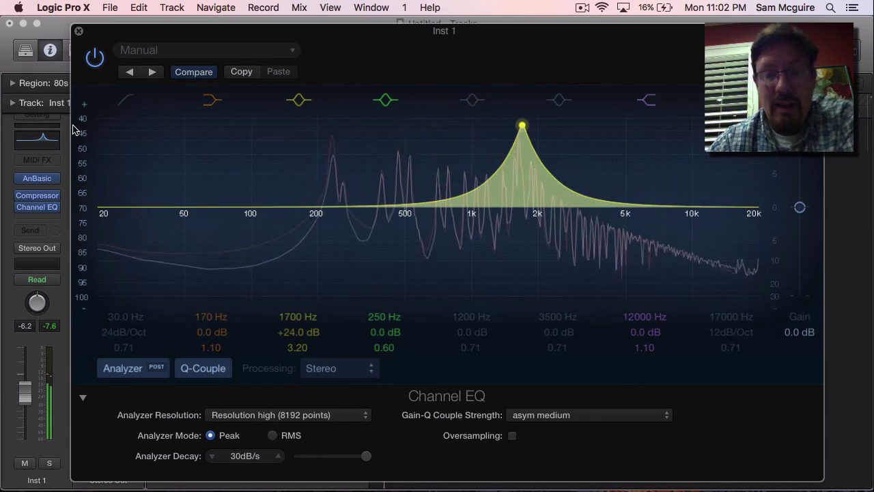
left_click_drag(110, 40, 354, 45)
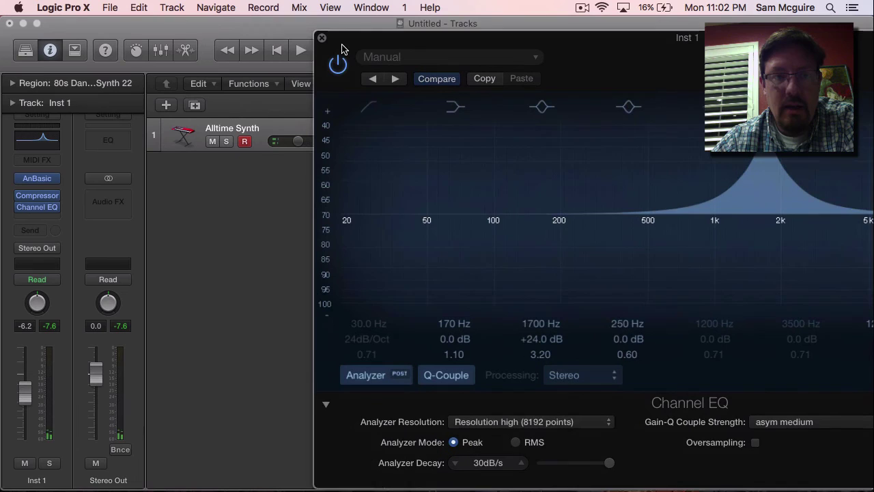
Swap Inst 1's Channel EQ for a stereo Linear Phase EQ, keeping the +24 dB 1700 Hz boost
left_click(55, 212)
mouse_move(60, 291)
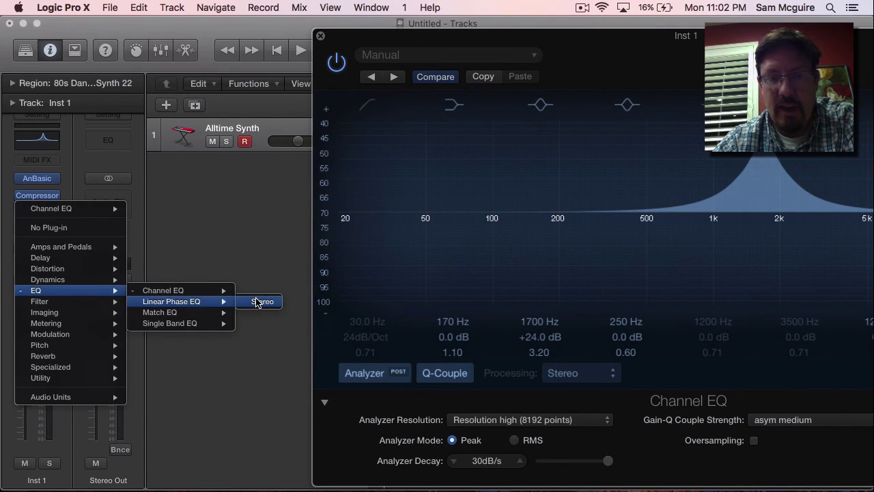
left_click(258, 302)
left_click_drag(613, 34, 390, 34)
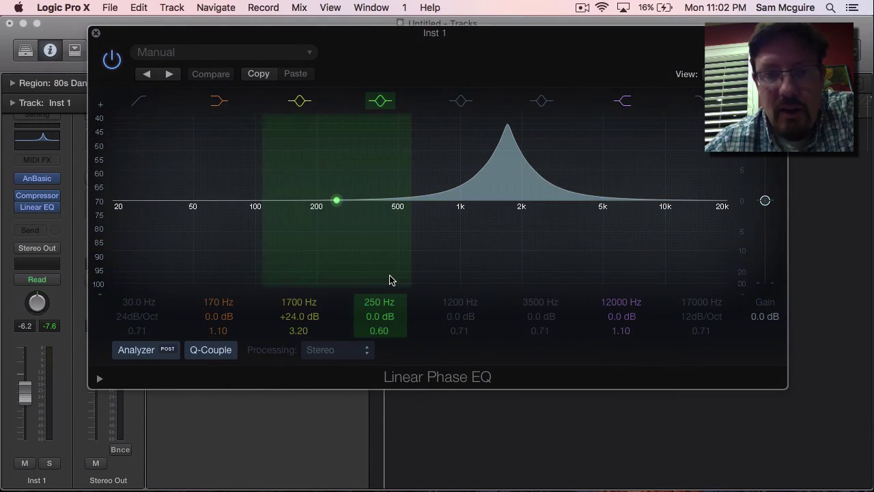